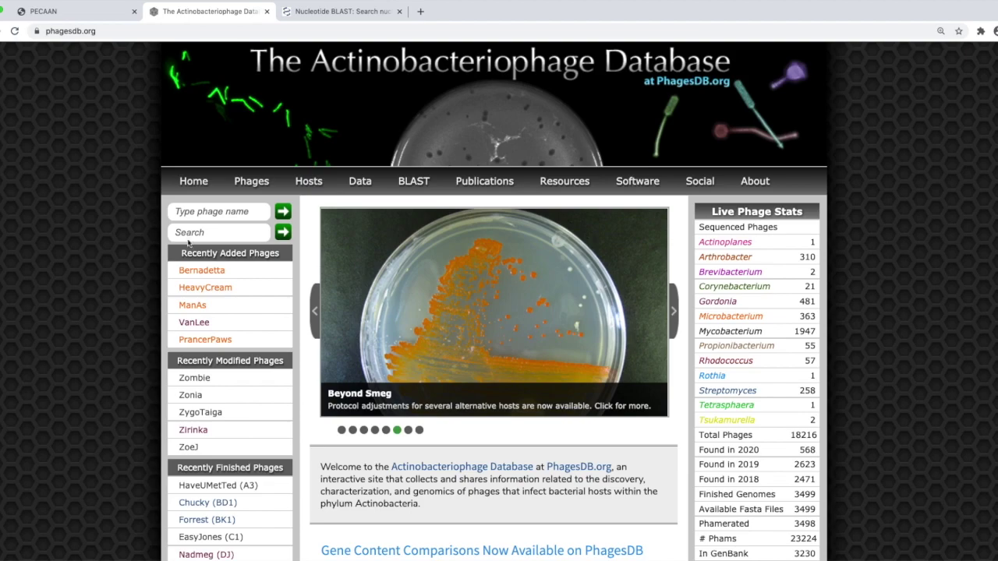
# Search PhagesDB for phage Magsby to open its detail page.
pyautogui.click(216, 212)
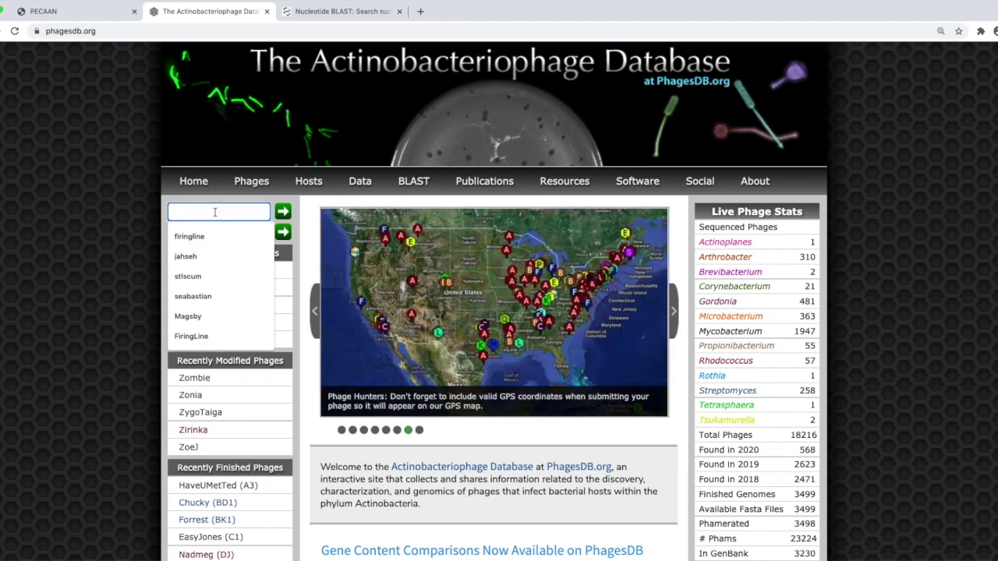
pyautogui.write('Mags')
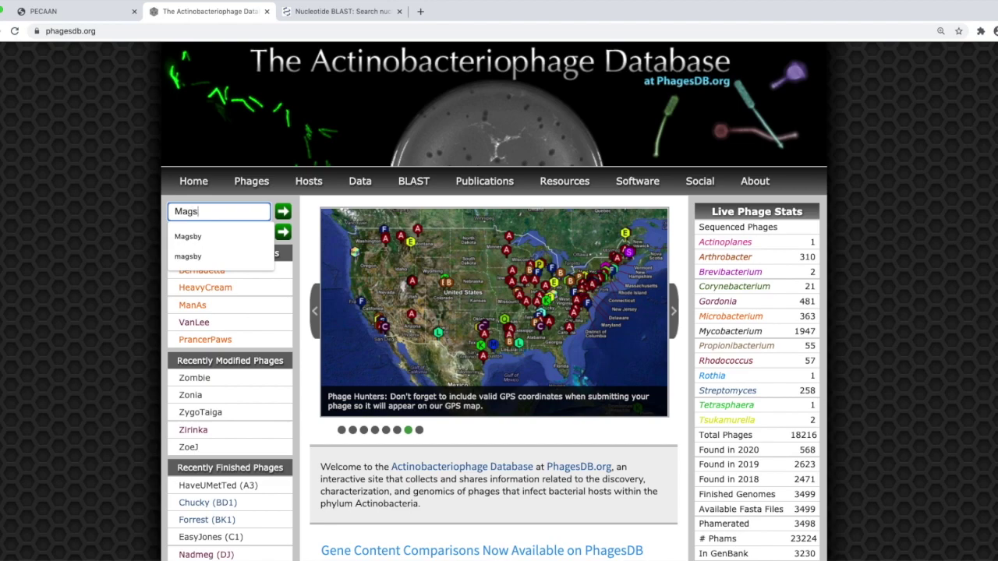
pyautogui.write('by')
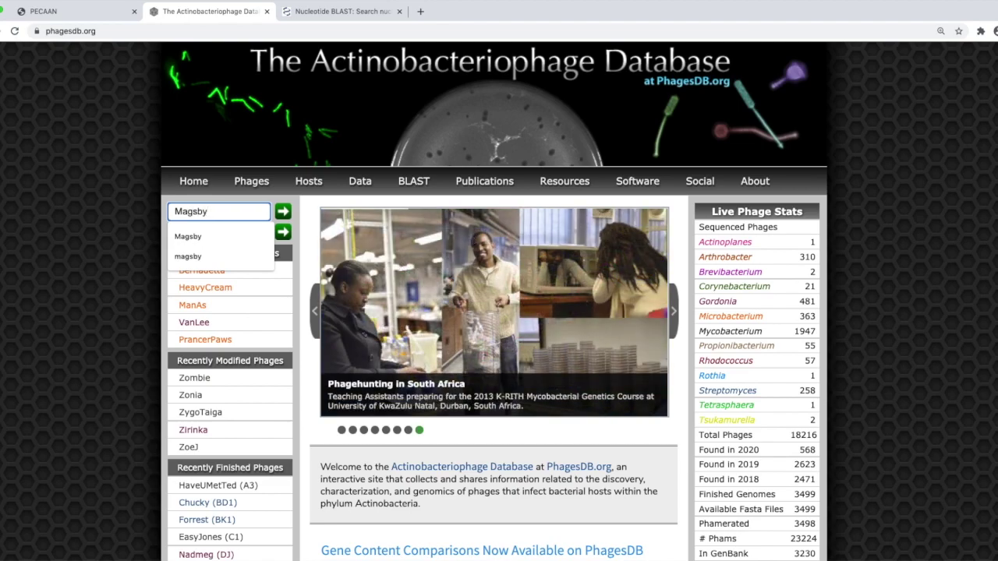
pyautogui.press('Return')
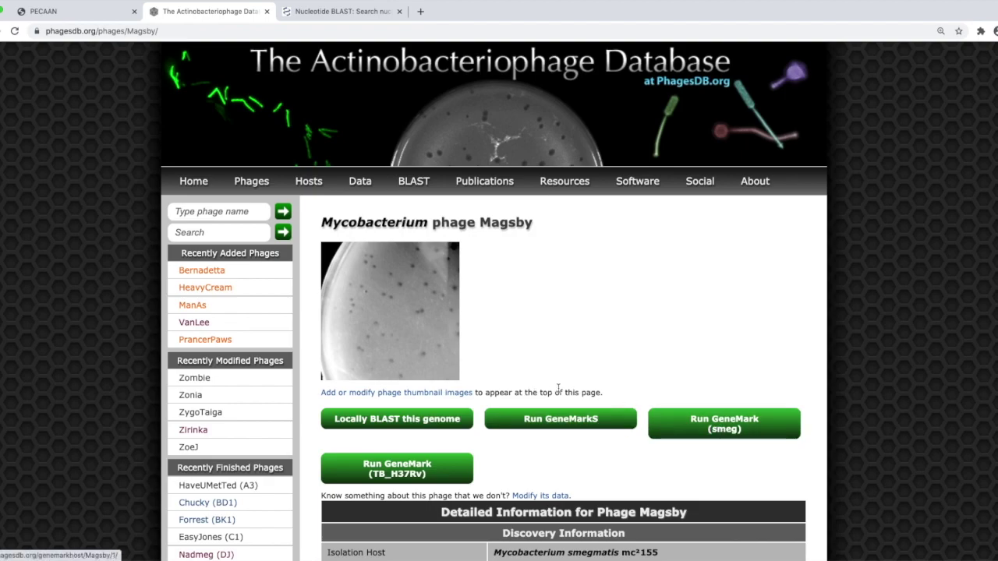
# Review Magsby's characterization, publication and archiving details down the page and back.
pyautogui.scroll(-1, 768, 343)
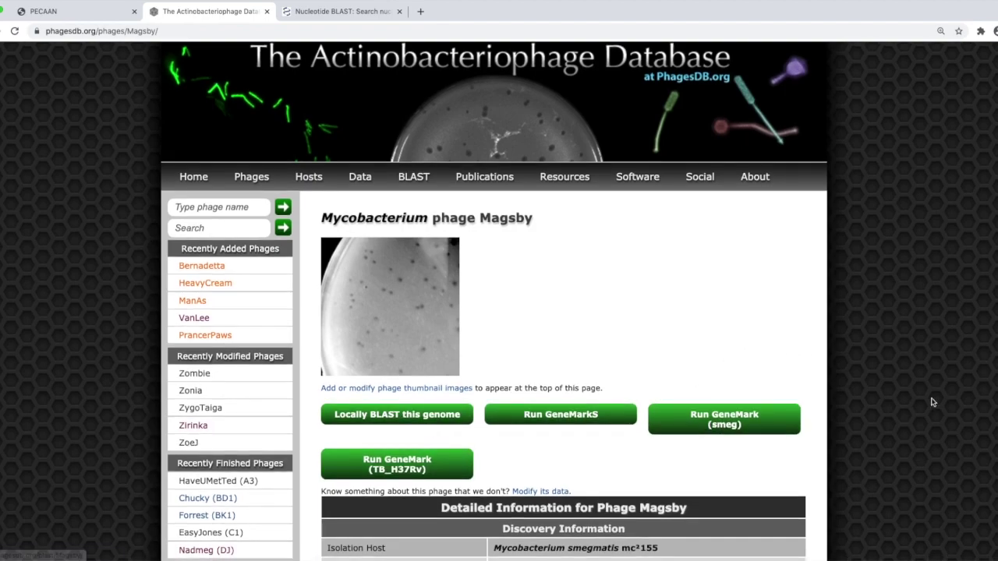
pyautogui.scroll(-2, 868, 380)
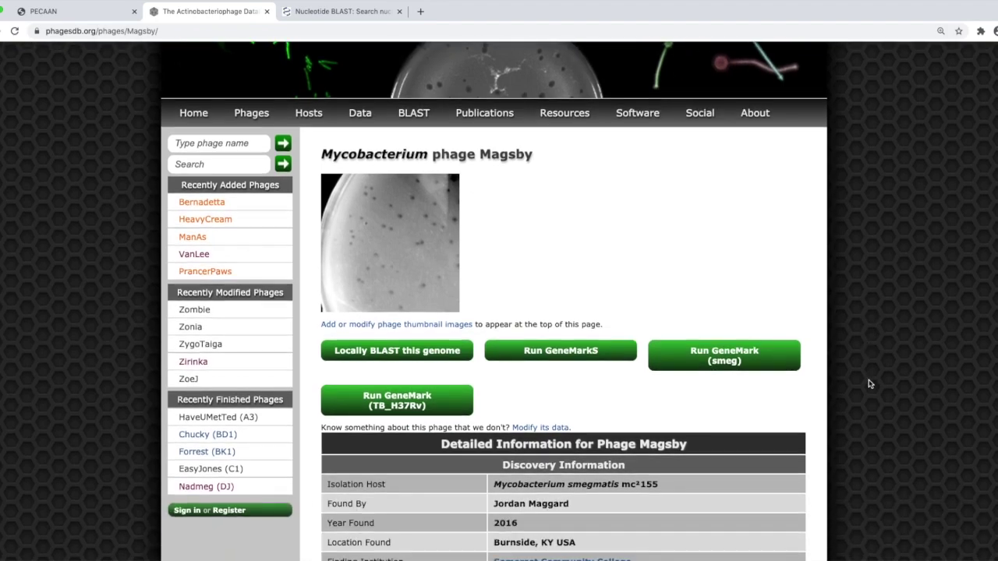
pyautogui.scroll(-3, 869, 384)
pyautogui.scroll(-1, 872, 385)
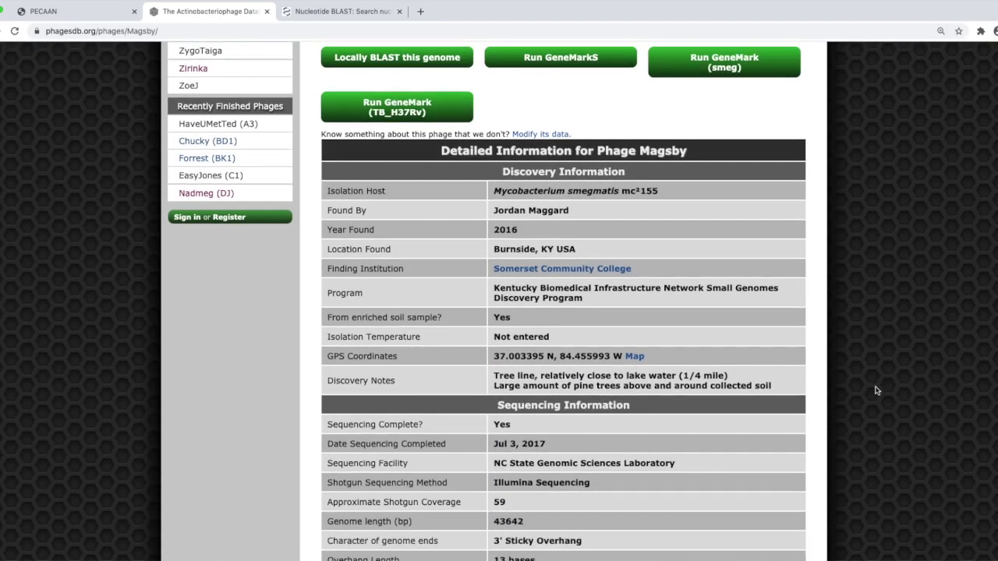
pyautogui.scroll(-1, 876, 390)
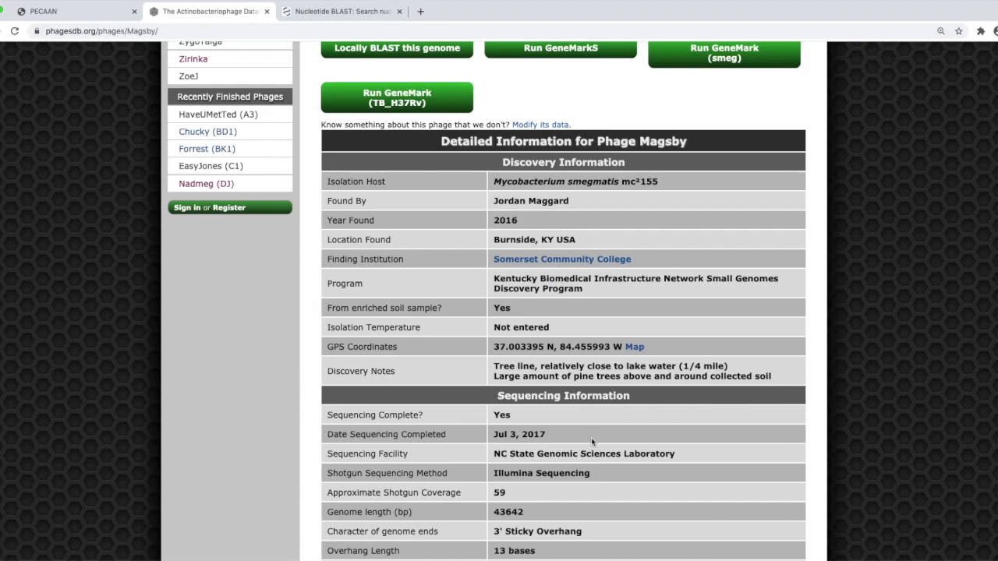
pyautogui.scroll(-3, 591, 439)
pyautogui.scroll(-1, 592, 445)
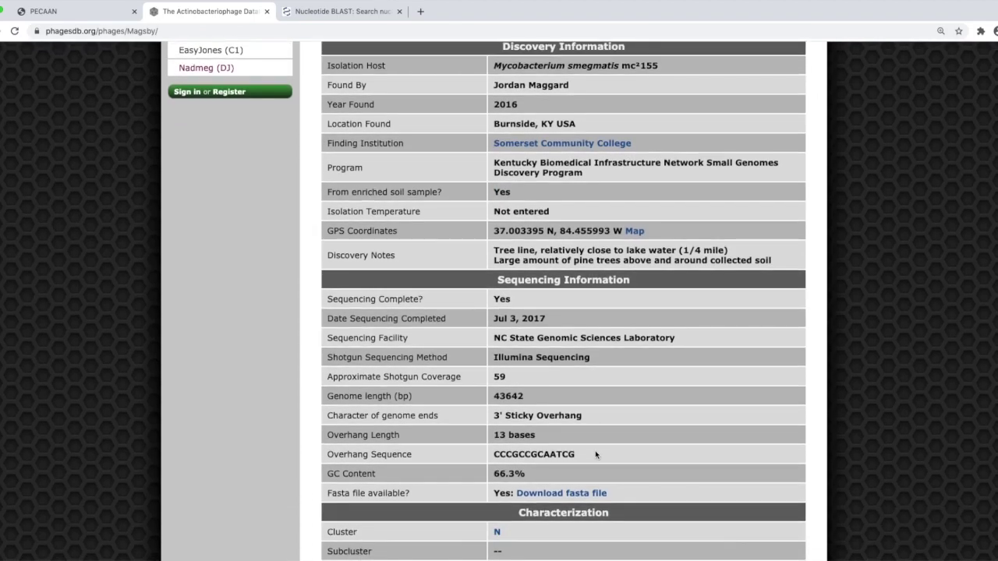
pyautogui.scroll(-1, 596, 457)
pyautogui.scroll(-1, 622, 472)
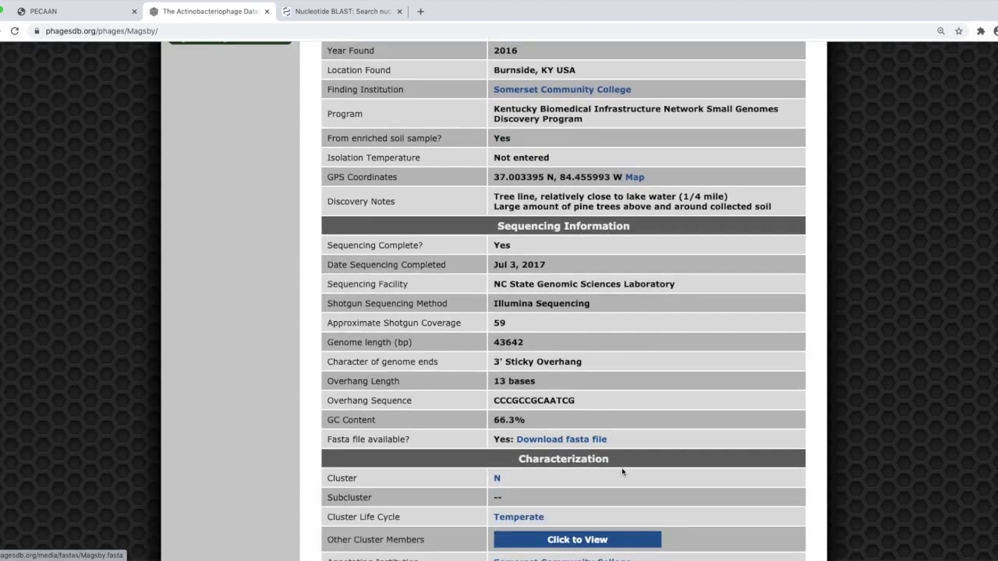
pyautogui.scroll(-1, 622, 472)
pyautogui.scroll(-2, 621, 464)
pyautogui.scroll(-1, 622, 467)
pyautogui.scroll(-1, 623, 468)
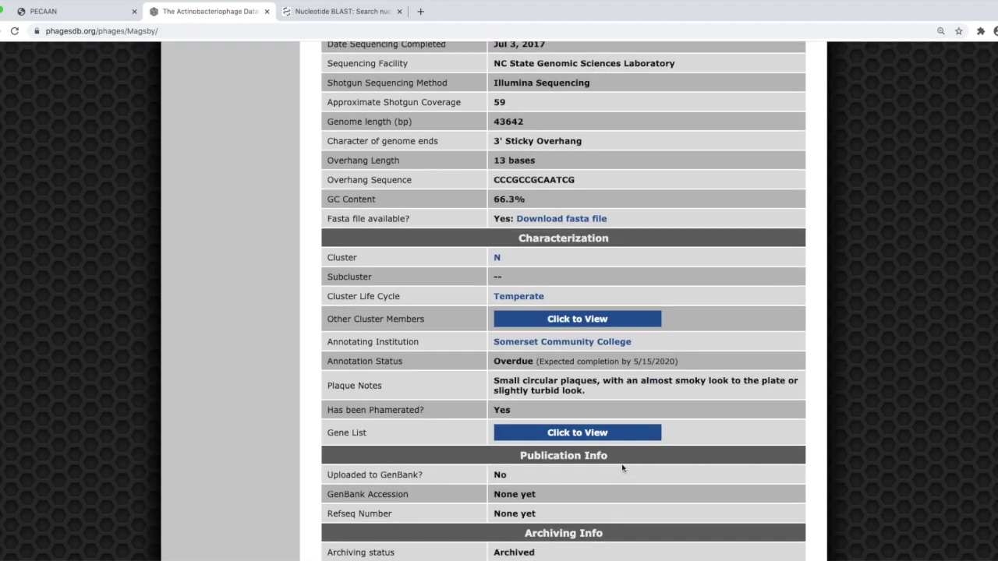
pyautogui.scroll(-3, 622, 468)
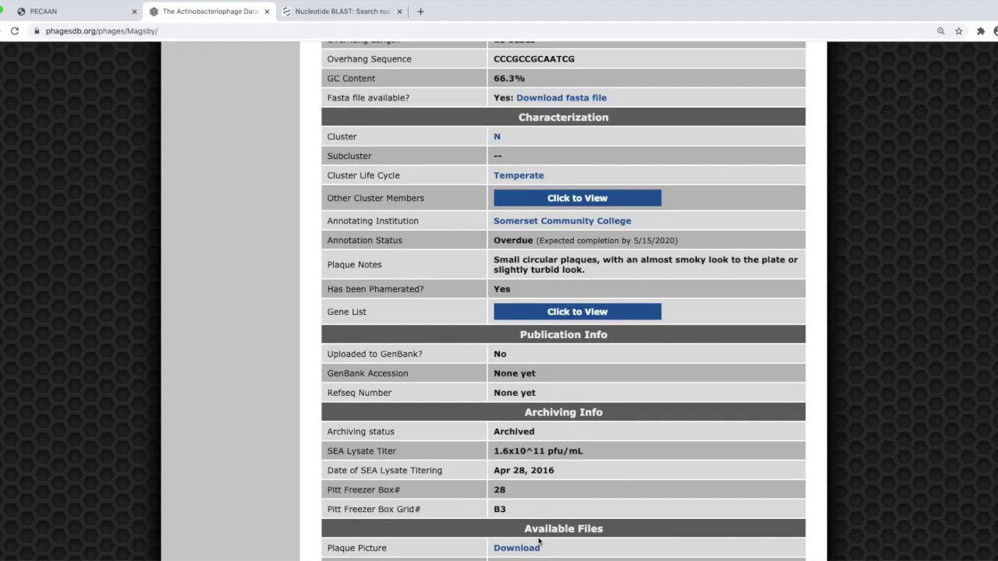
pyautogui.scroll(-1, 546, 515)
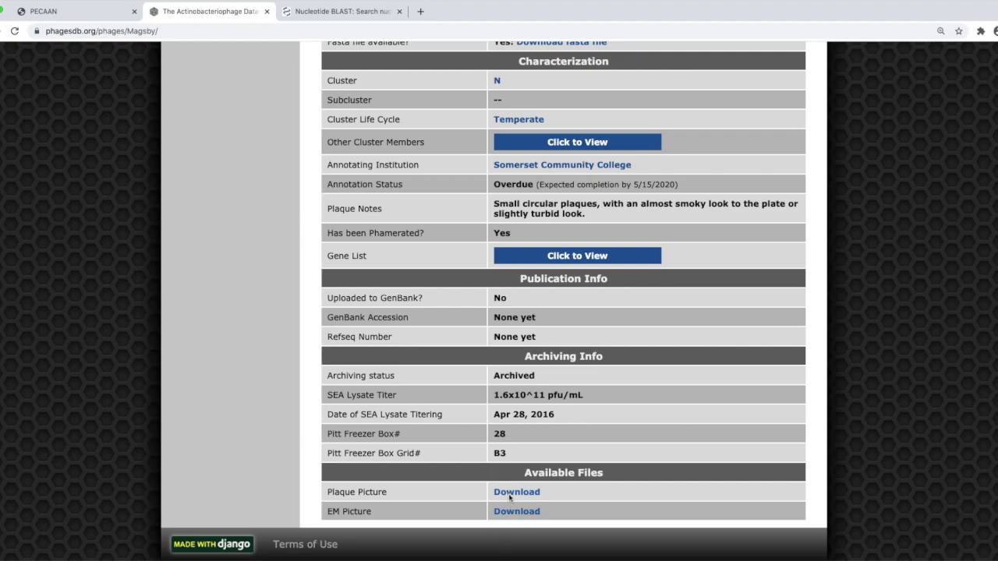
pyautogui.scroll(1, 768, 302)
pyautogui.scroll(2, 770, 300)
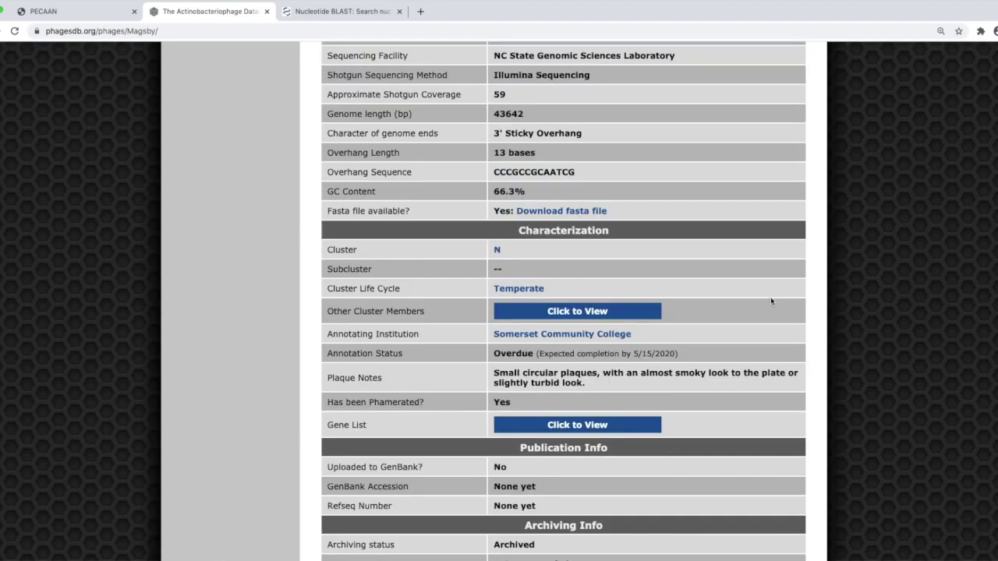
pyautogui.scroll(6, 772, 298)
pyautogui.scroll(3, 774, 301)
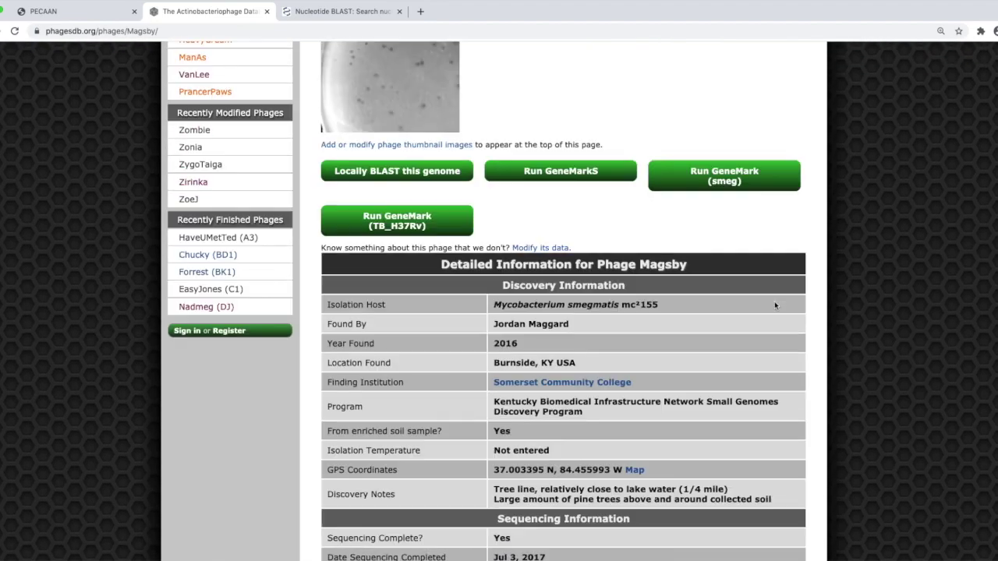
pyautogui.scroll(1, 774, 305)
pyautogui.scroll(3, 774, 305)
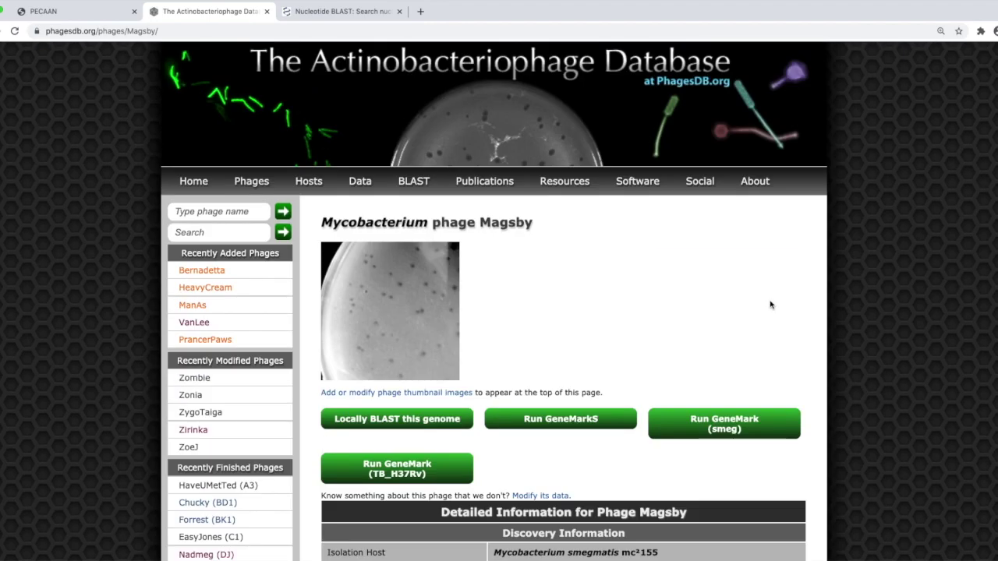
# Locally BLAST the Magsby genome and review the hits led by Xerxes and Smurph.
pyautogui.click(397, 421)
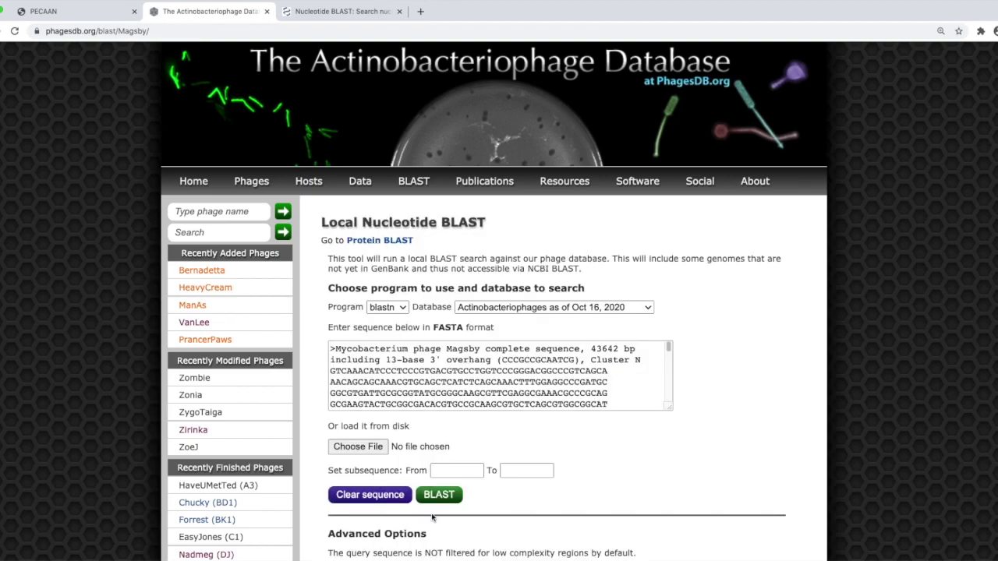
pyautogui.click(438, 496)
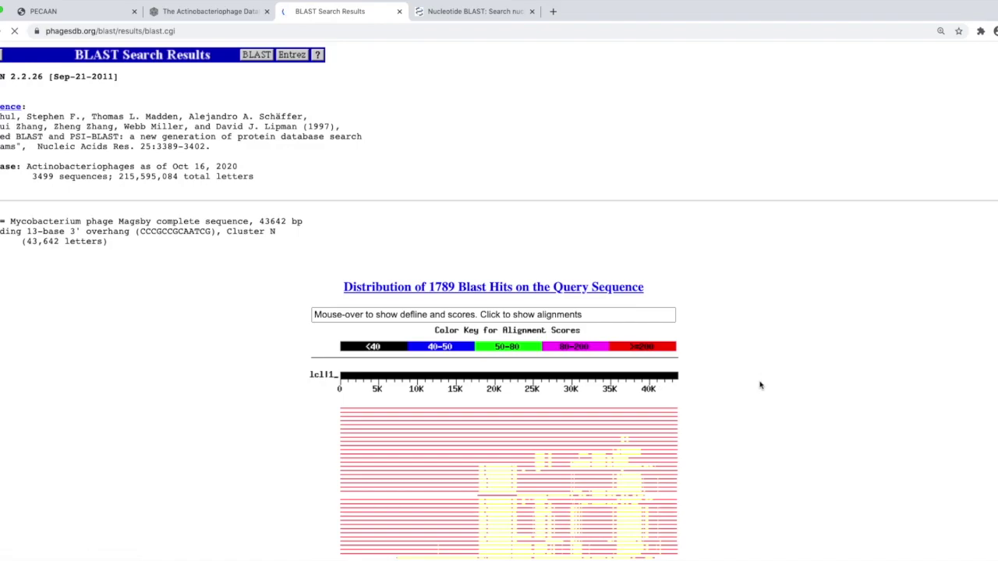
pyautogui.scroll(-3, 762, 390)
pyautogui.scroll(-2, 764, 391)
pyautogui.scroll(-1, 733, 396)
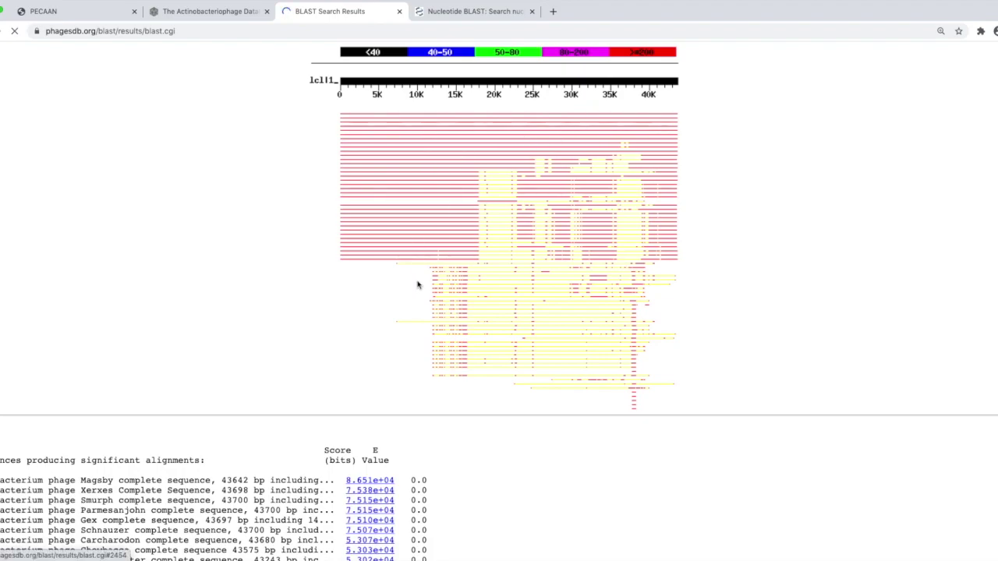
pyautogui.scroll(-3, 505, 453)
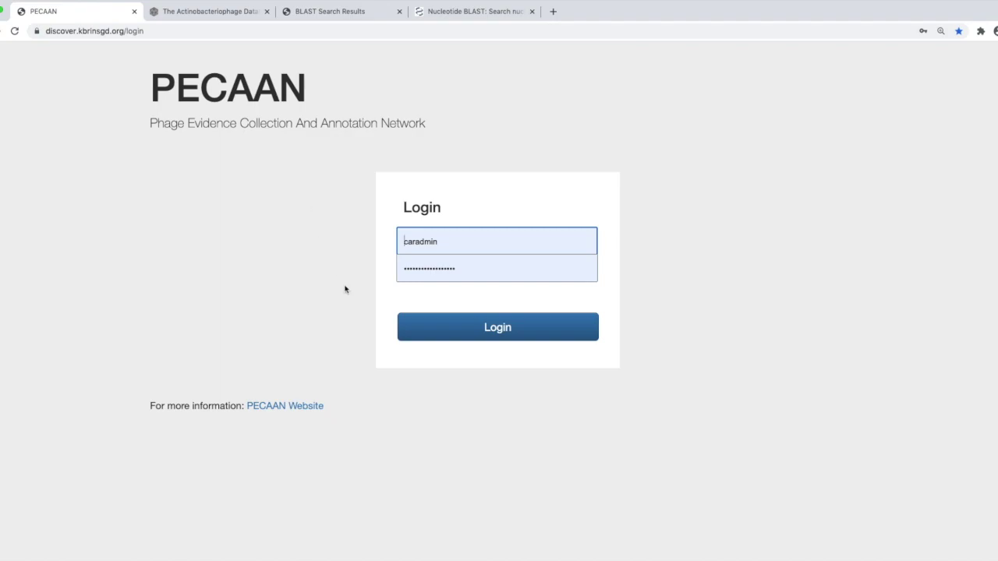
# Sign in to PECAAN, load Magsby's genome summary and download its FASTA sequence.
pyautogui.click(471, 328)
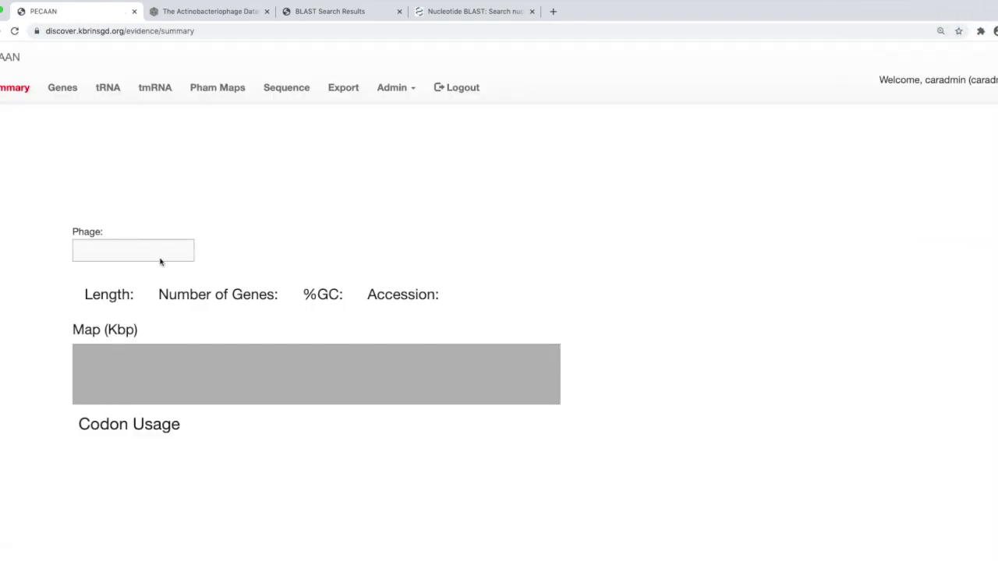
pyautogui.write('M')
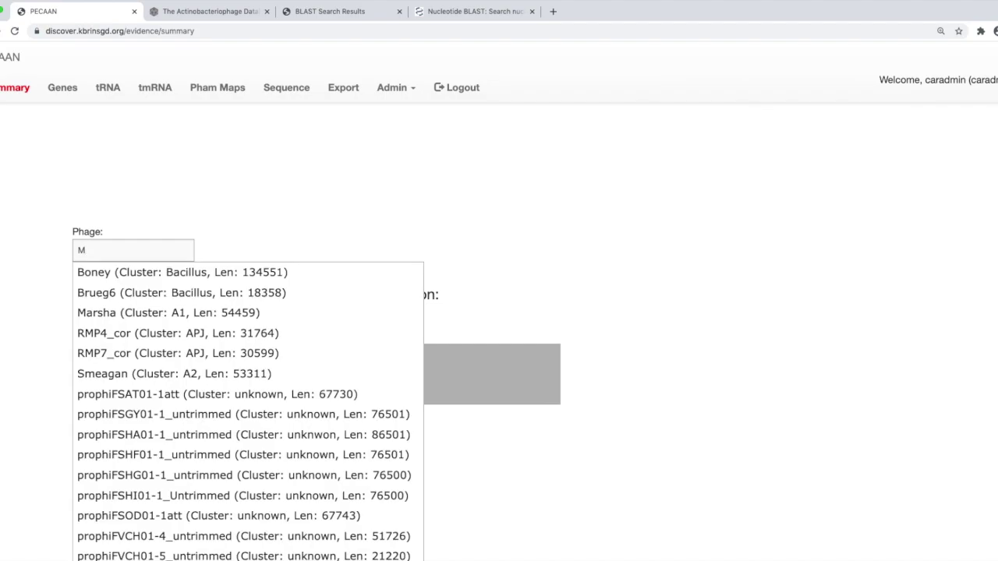
pyautogui.write('ag')
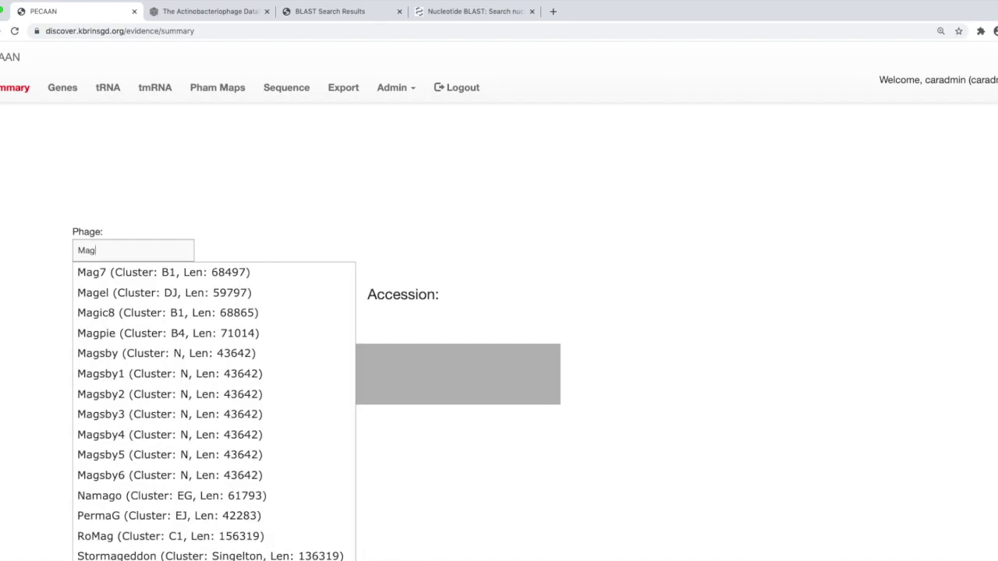
pyautogui.write('sby')
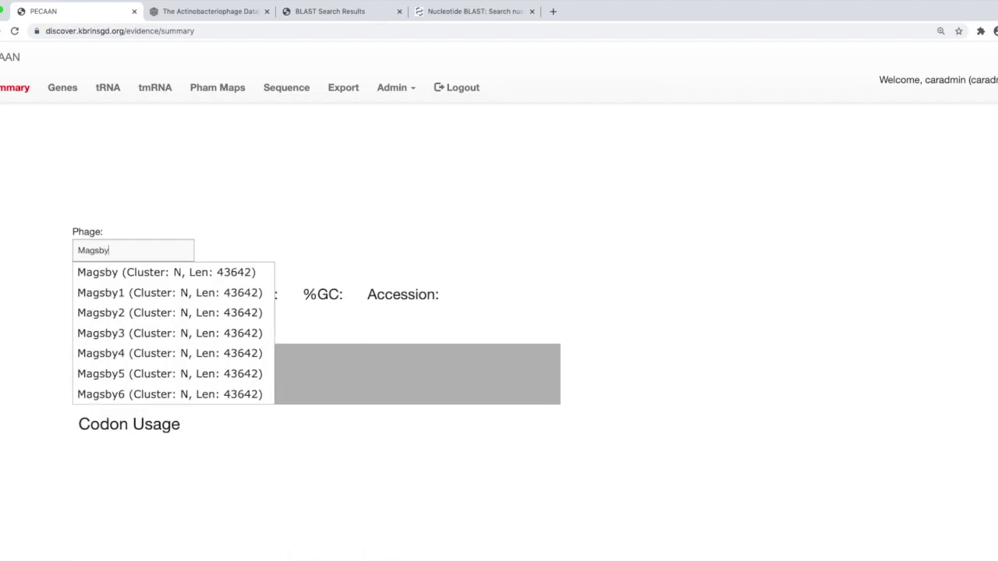
pyautogui.click(102, 273)
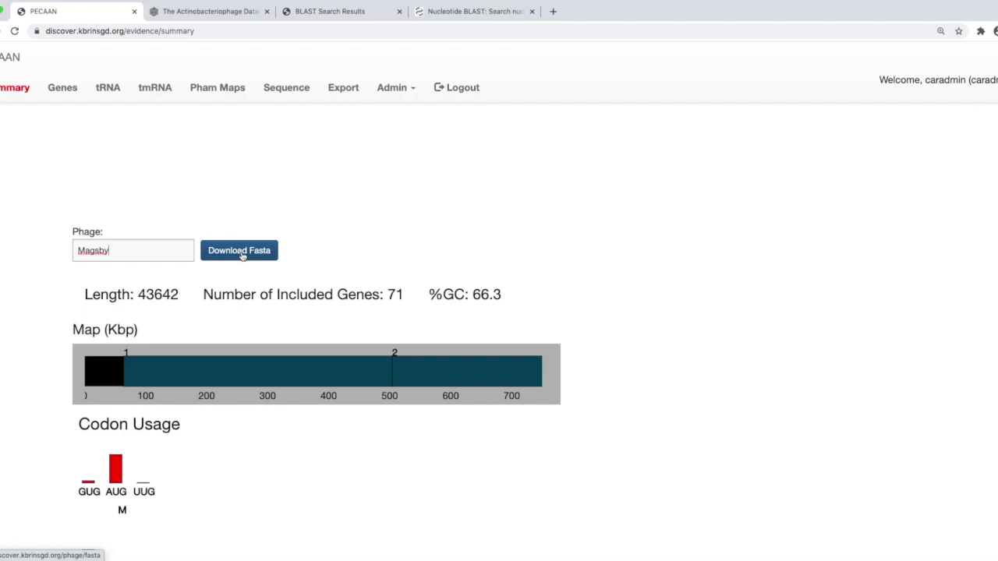
pyautogui.click(242, 255)
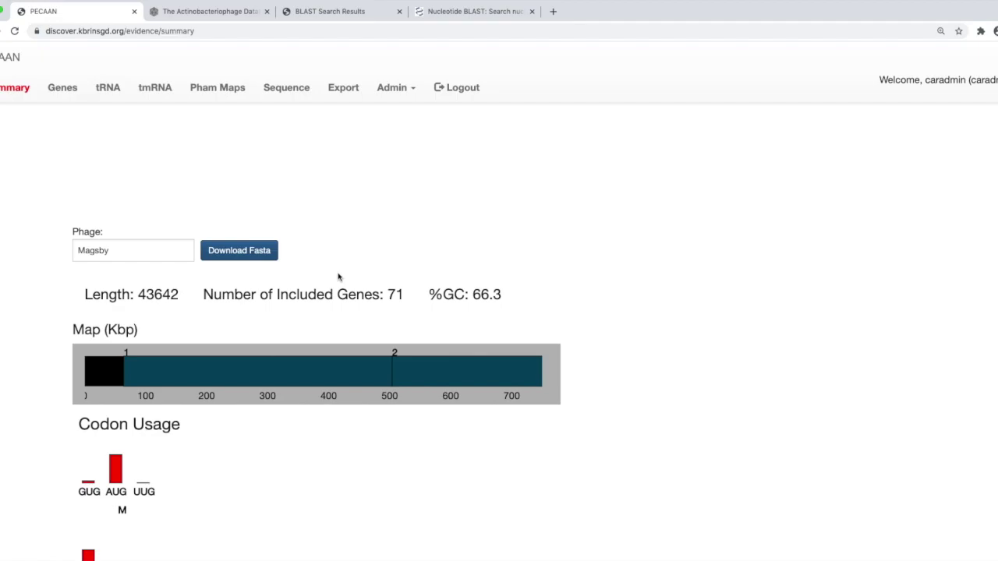
pyautogui.click(448, 11)
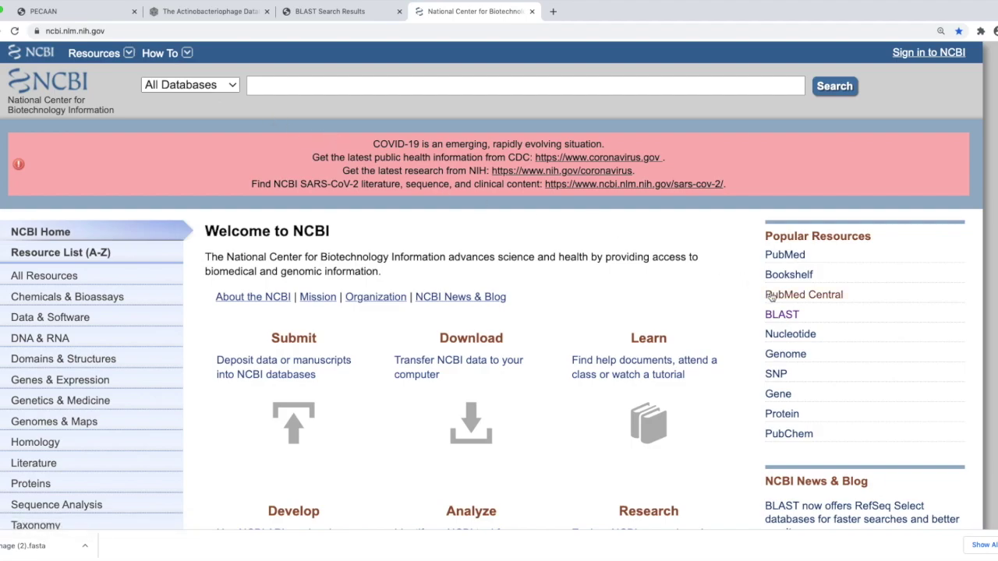
# Attach phage (2).fasta as the query file of an NCBI nucleotide BLAST form.
pyautogui.click(784, 315)
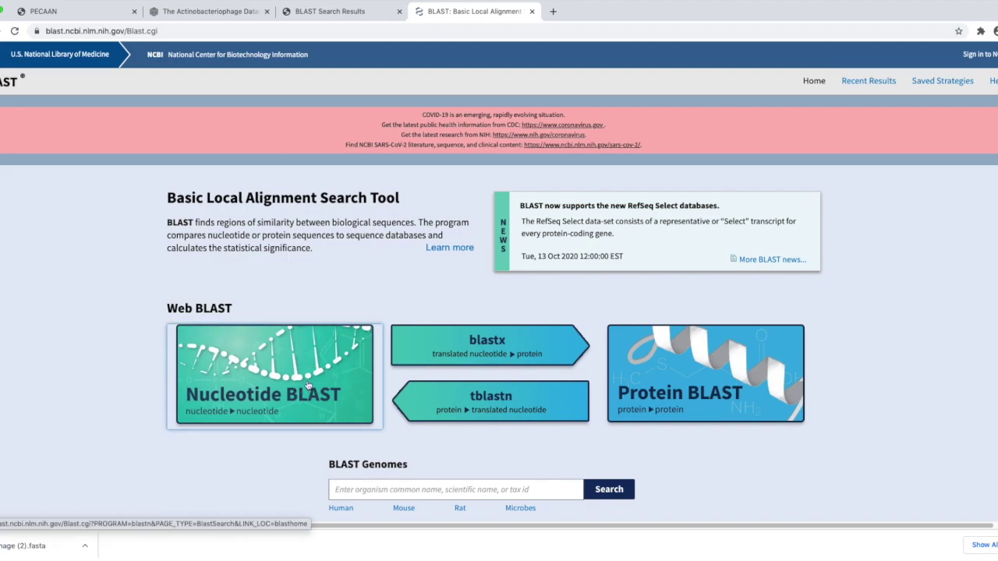
pyautogui.click(312, 385)
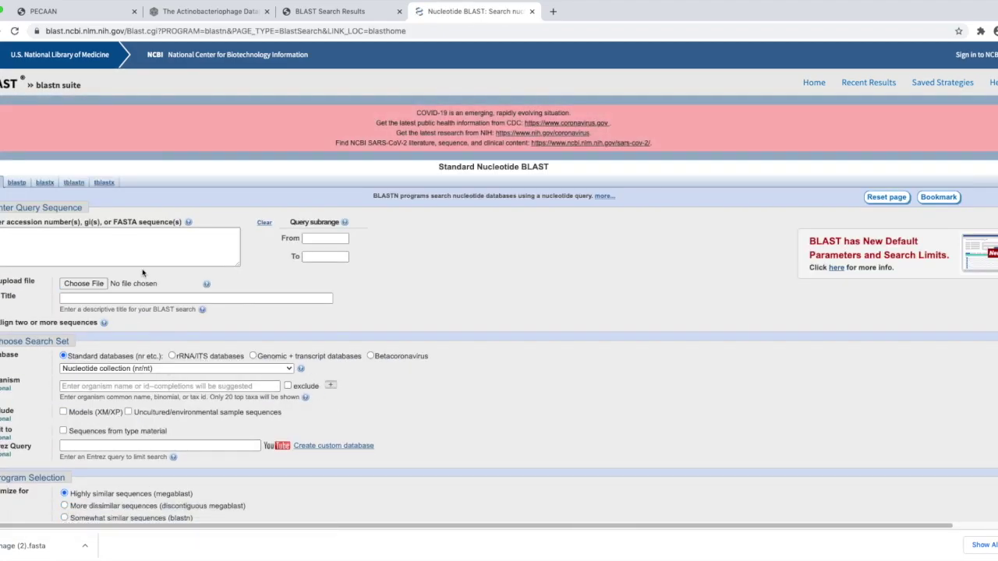
pyautogui.click(98, 285)
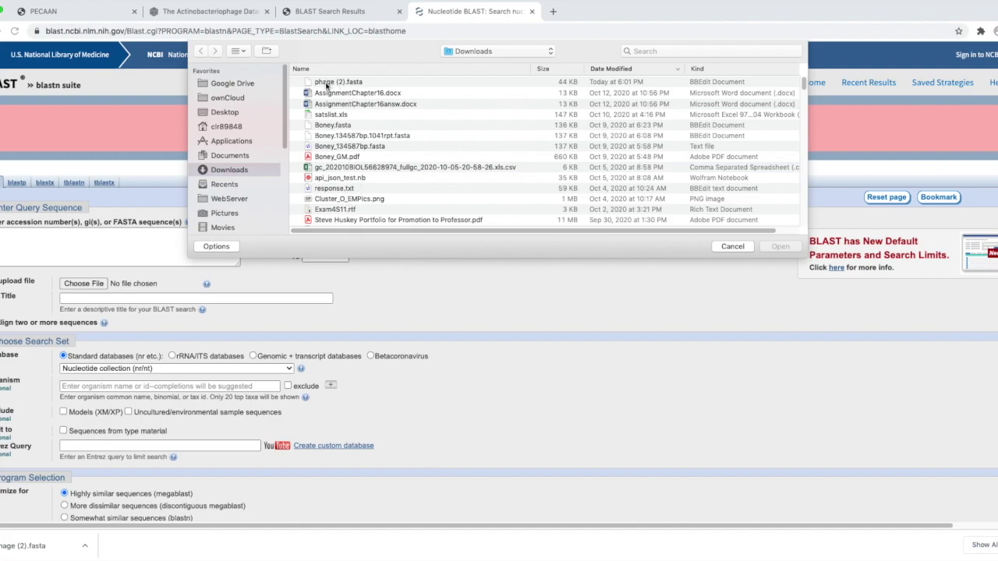
pyautogui.click(327, 84)
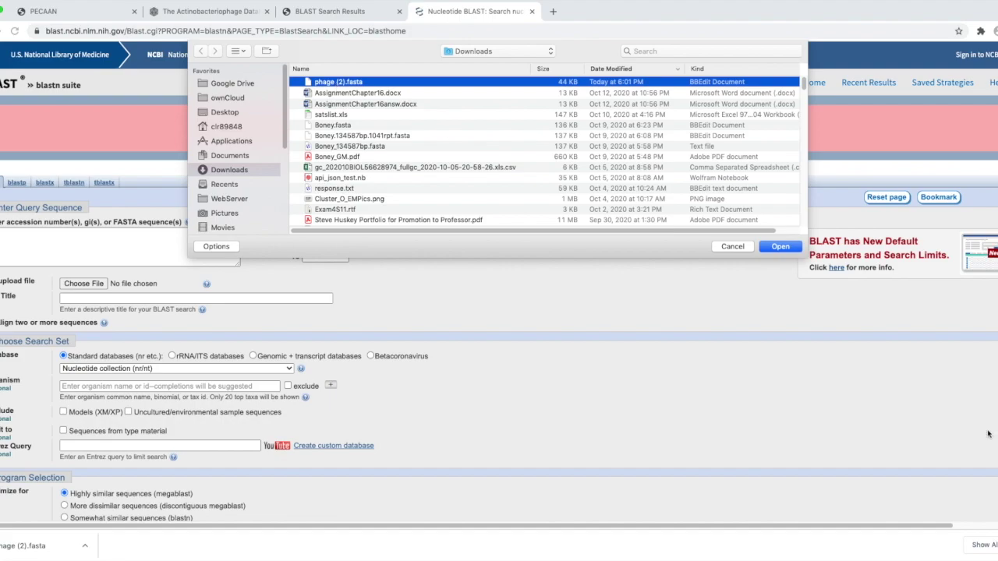
pyautogui.doubleClick(325, 83)
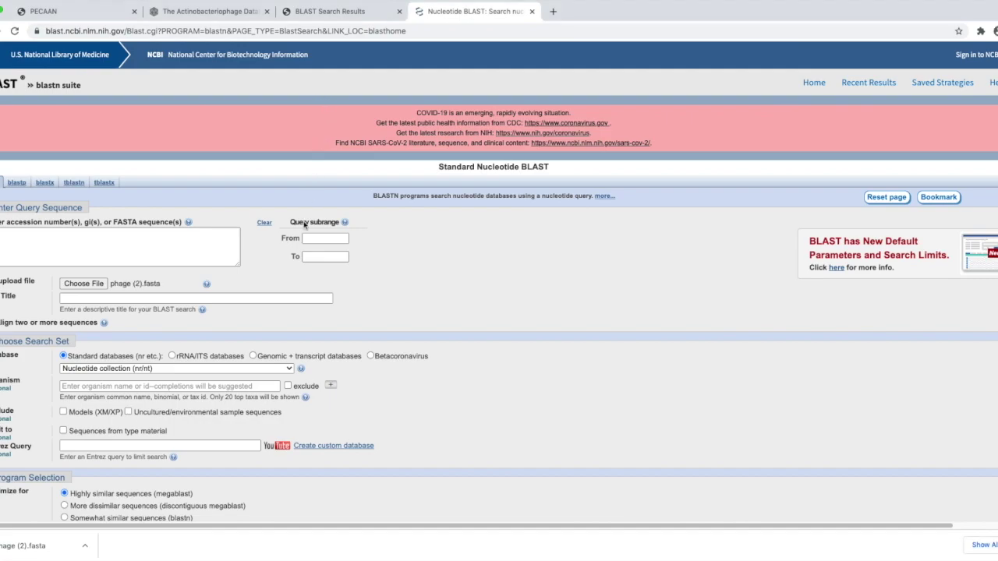
pyautogui.scroll(-3, 162, 456)
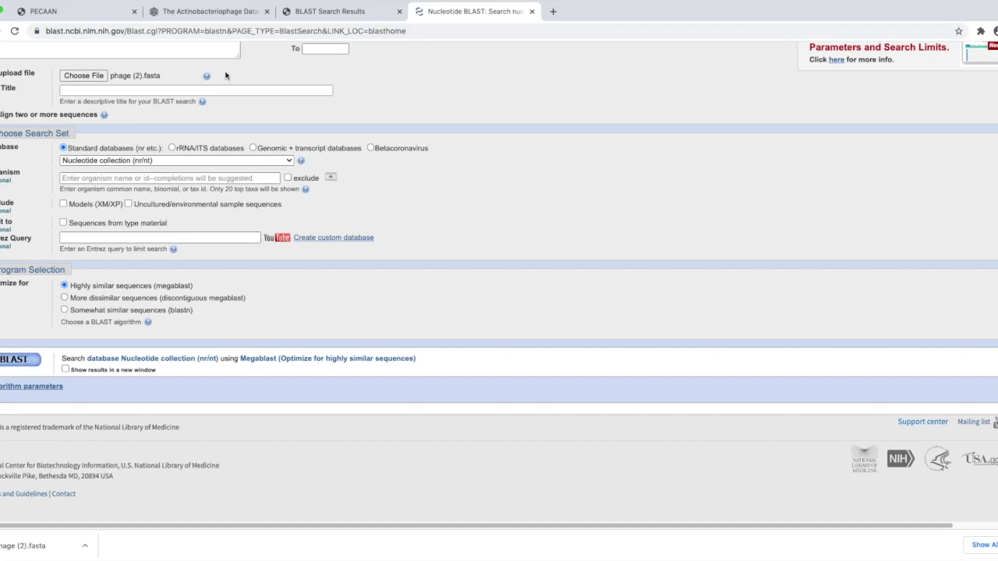
pyautogui.click(313, 17)
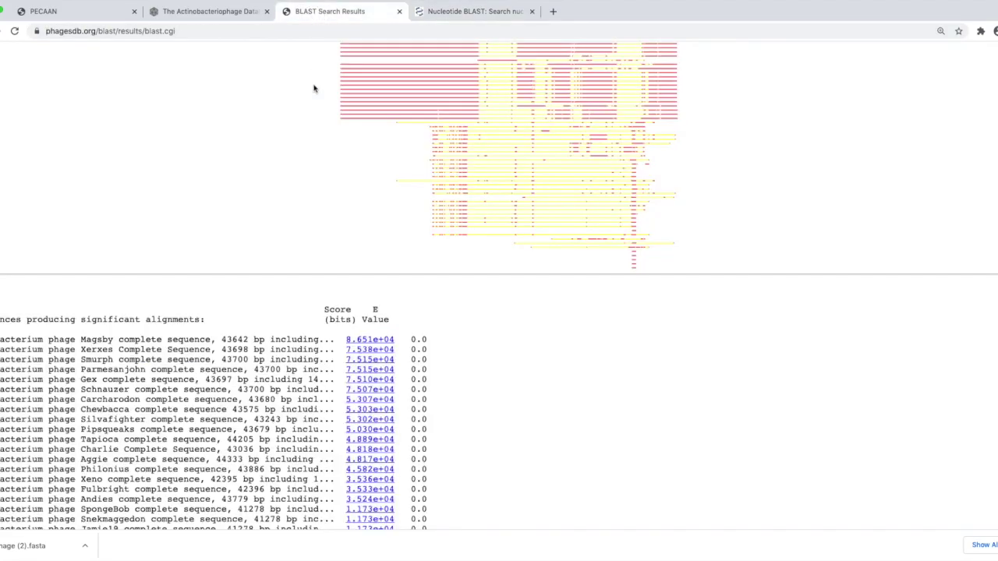
pyautogui.scroll(5, 563, 282)
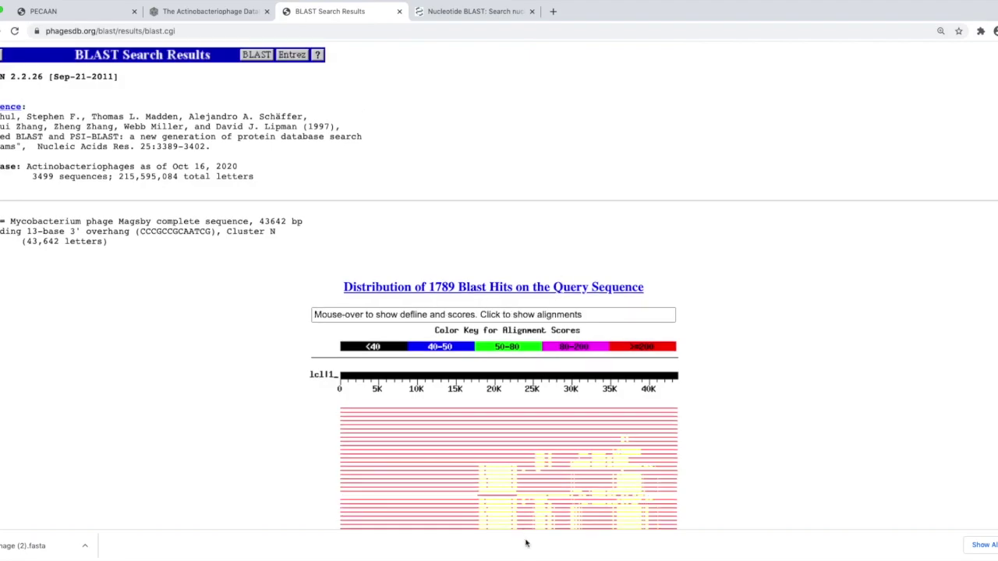
pyautogui.scroll(-4, 537, 379)
pyautogui.scroll(-1, 545, 386)
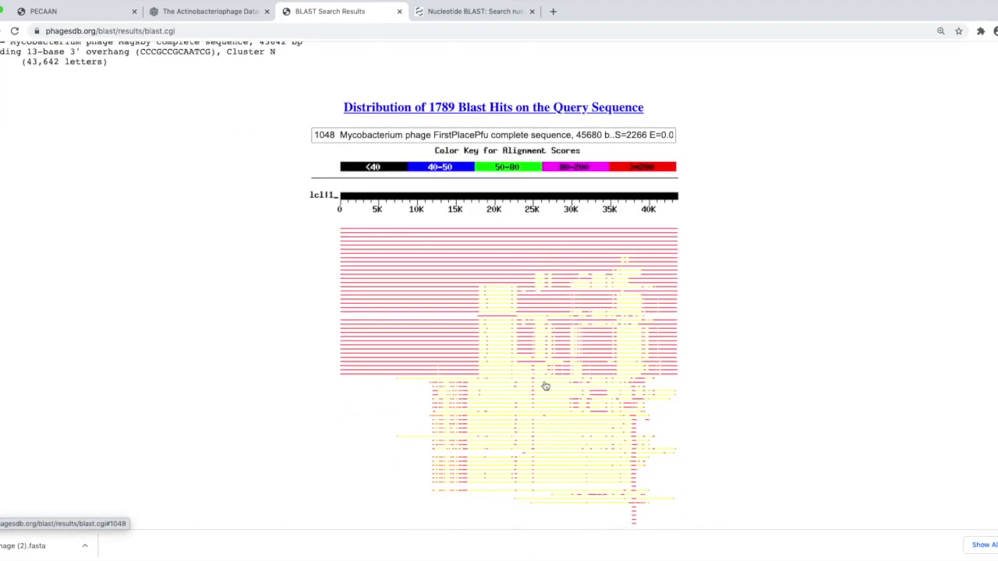
pyautogui.scroll(-1, 546, 386)
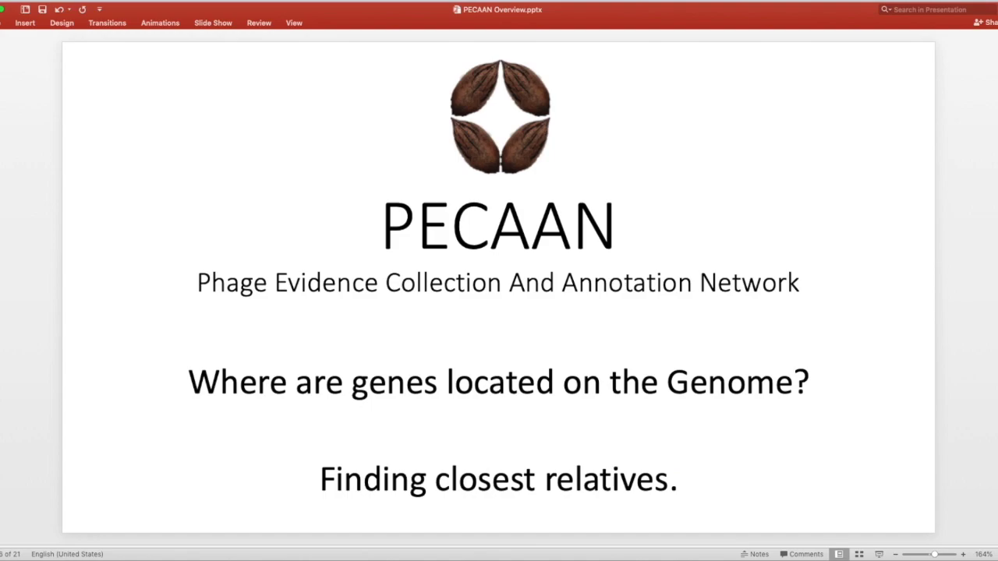
# Advance the PECAAN Overview presentation to slide 7 on comparing genomes with close relatives.
pyautogui.press('Down')
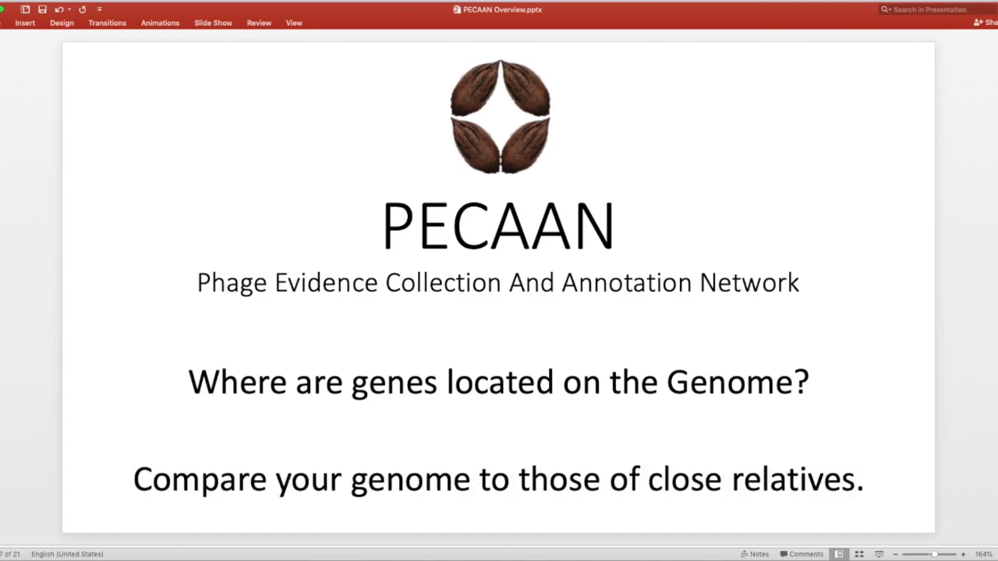